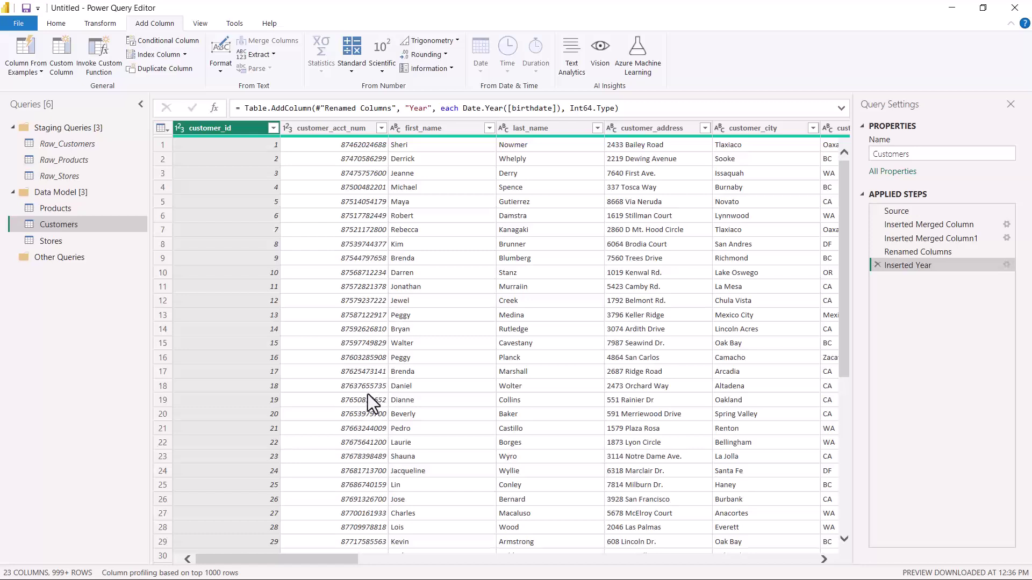
Step: Scroll right past birthdate in Customers and select the total_children column header
drag(323, 558, 490, 571)
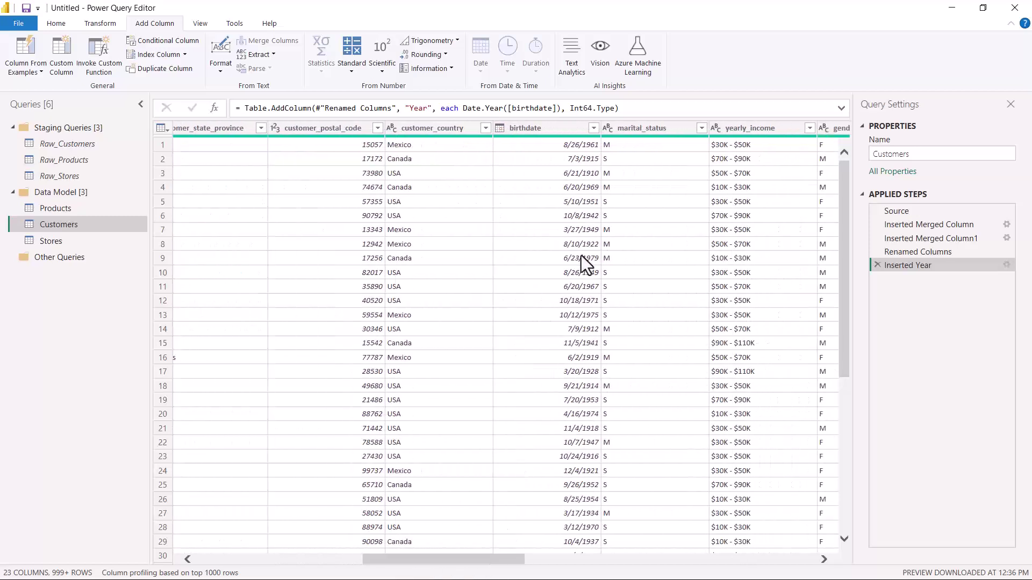
click(553, 129)
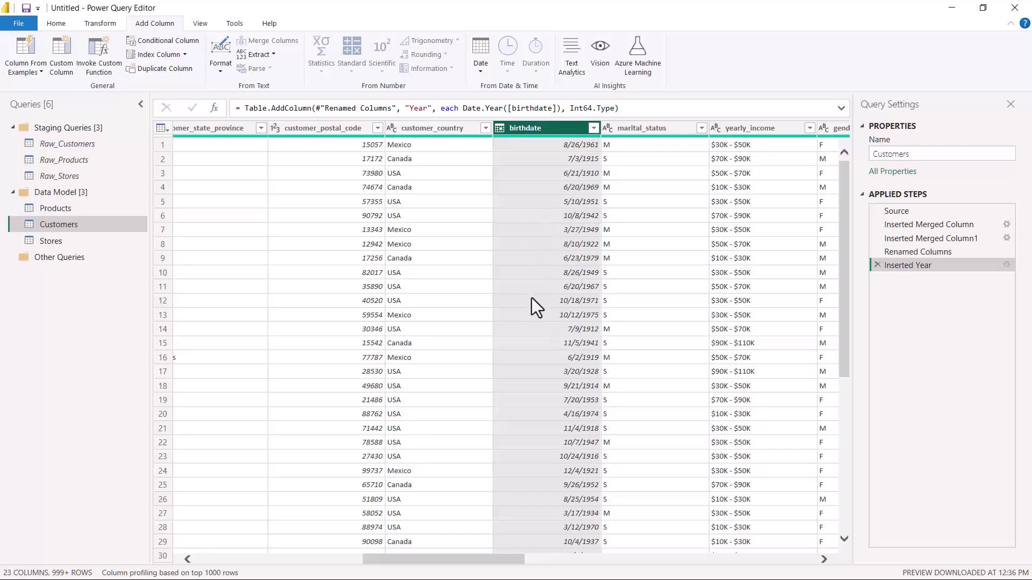
drag(428, 562, 517, 572)
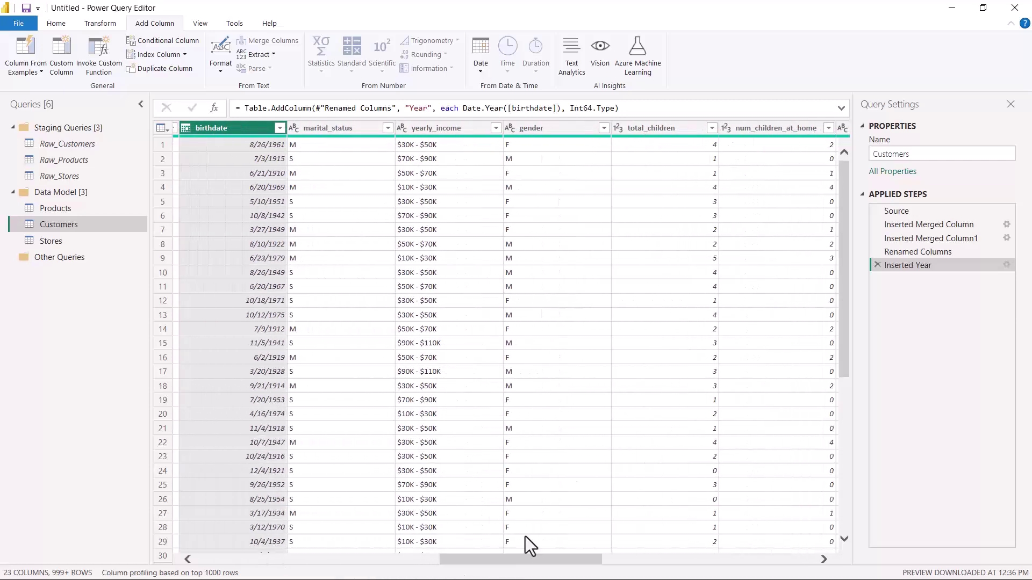
click(650, 132)
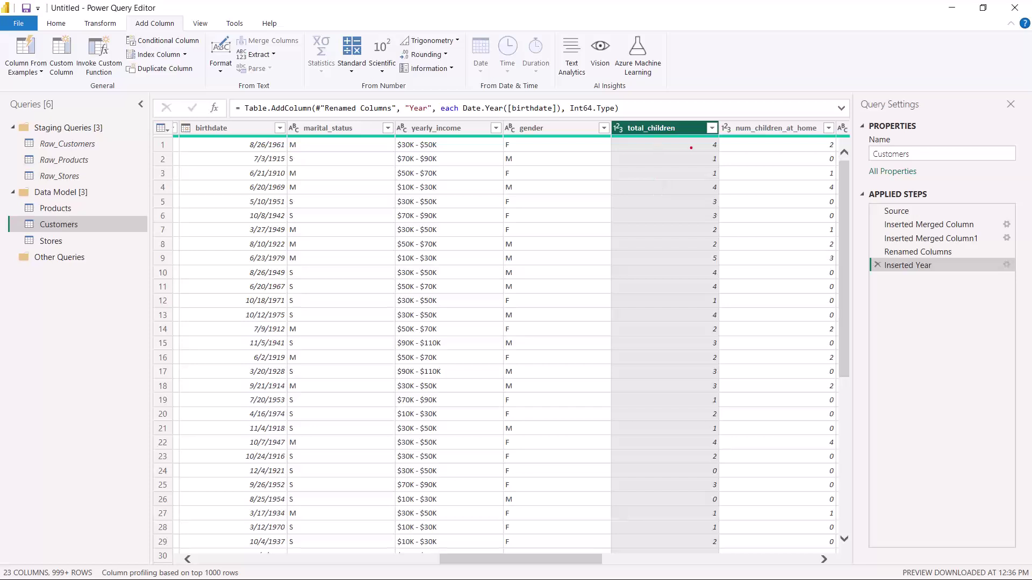
drag(708, 150, 717, 152)
mouse_move(715, 464)
mouse_down()
mouse_move(704, 469)
mouse_move(713, 477)
mouse_move(718, 463)
mouse_up()
mouse_move(691, 474)
mouse_down()
mouse_move(614, 484)
mouse_move(628, 487)
mouse_move(631, 454)
mouse_up()
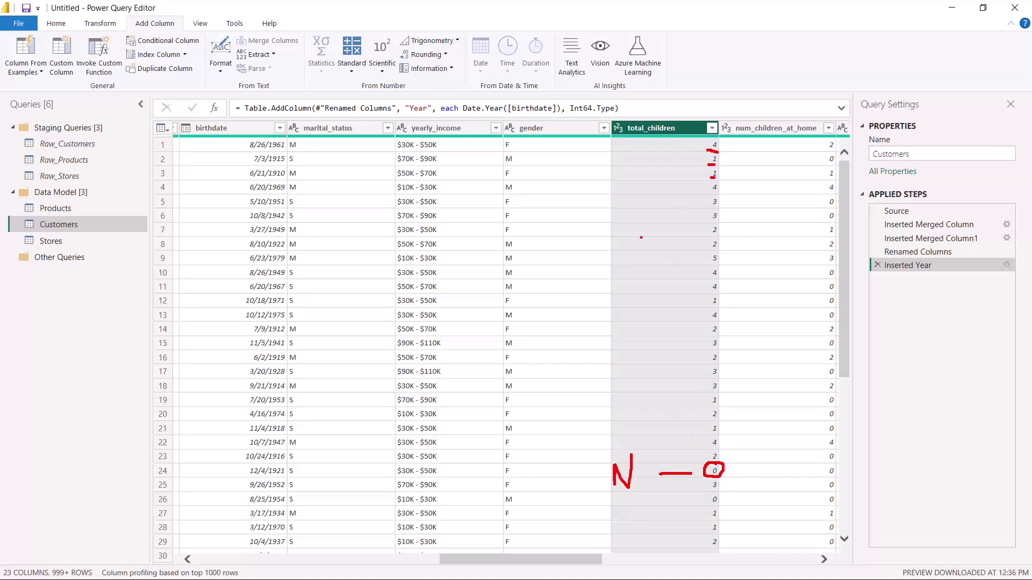
mouse_move(624, 190)
mouse_down()
mouse_move(638, 200)
mouse_move(638, 223)
mouse_up()
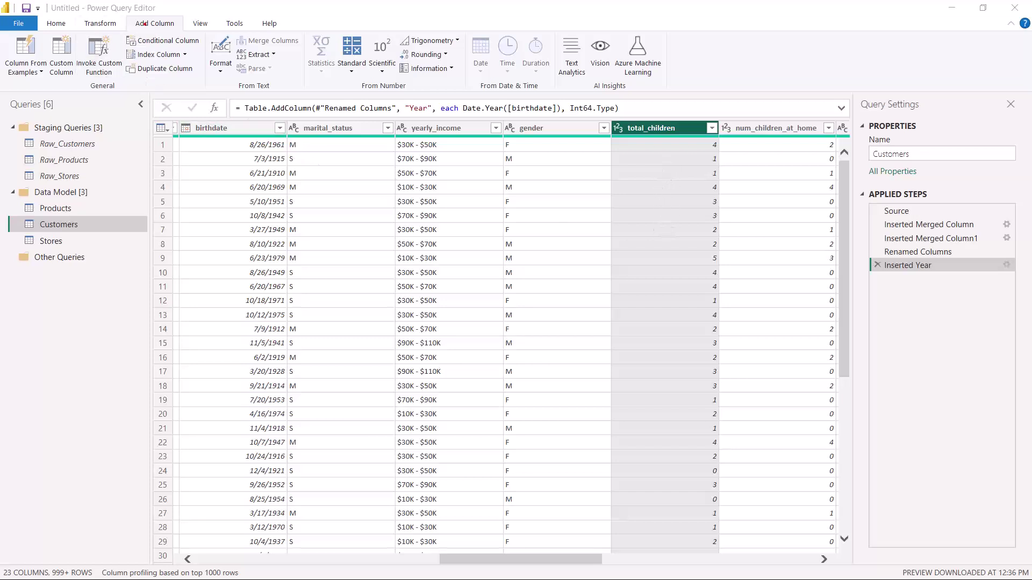
mouse_move(145, 31)
mouse_down()
mouse_move(159, 27)
mouse_move(164, 49)
mouse_move(175, 49)
mouse_up()
Step: Replace the default name Custom with has_children for the new conditional column
key(Escape)
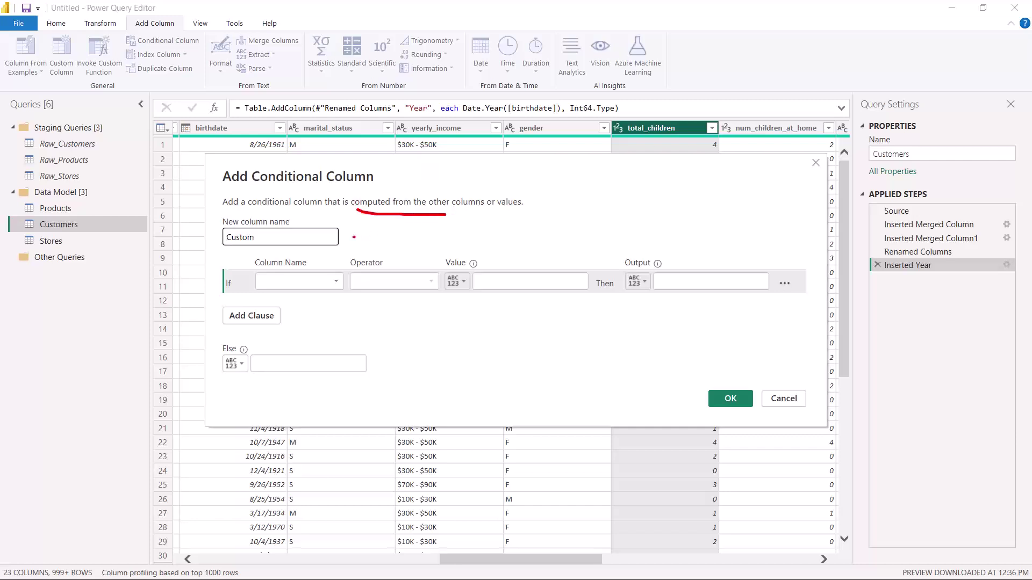
drag(264, 240, 222, 238)
text(has)
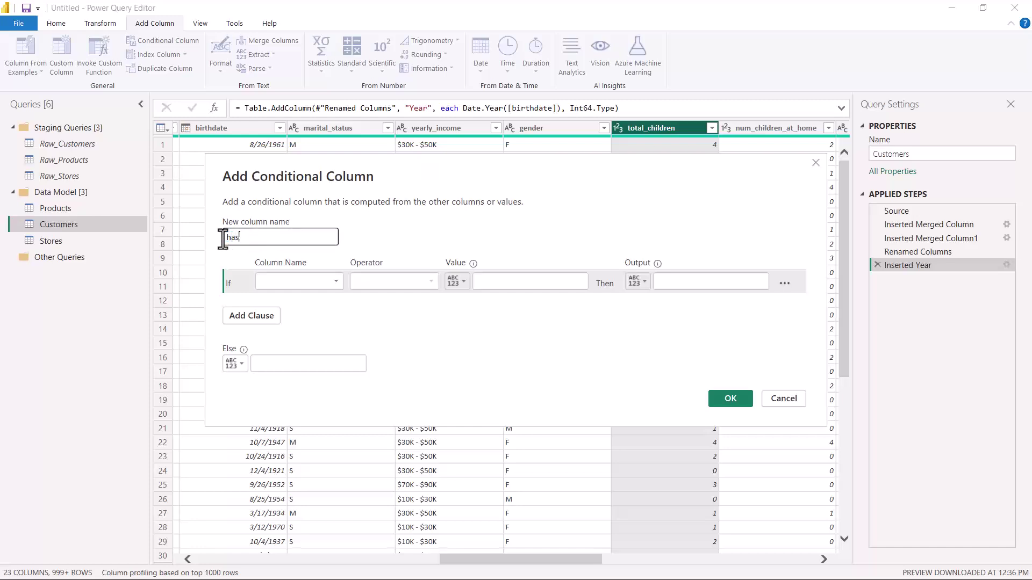
text(_childre)
key(BackSpace)
key(BackSpace)
key(BackSpace)
key(BackSpace)
key(BackSpace)
key(BackSpace)
key(BackSpace)
key(BackSpace)
key(BackSpace)
key(BackSpace)
key(BackSpace)
text(has_children)
Step: Set the If row to total_children equals 0 with output N
click(337, 282)
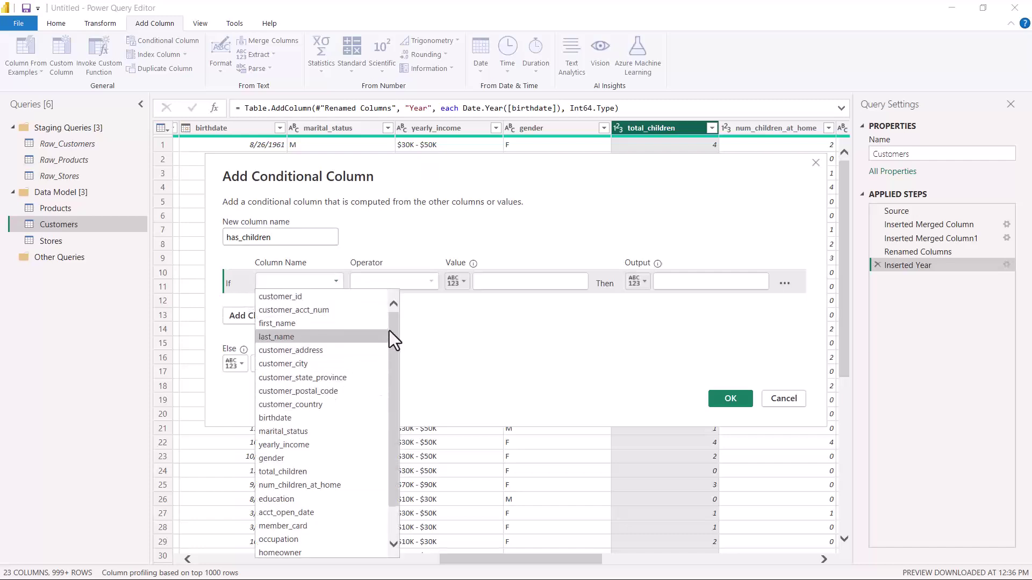
scroll(393, 337, down, 1)
click(307, 428)
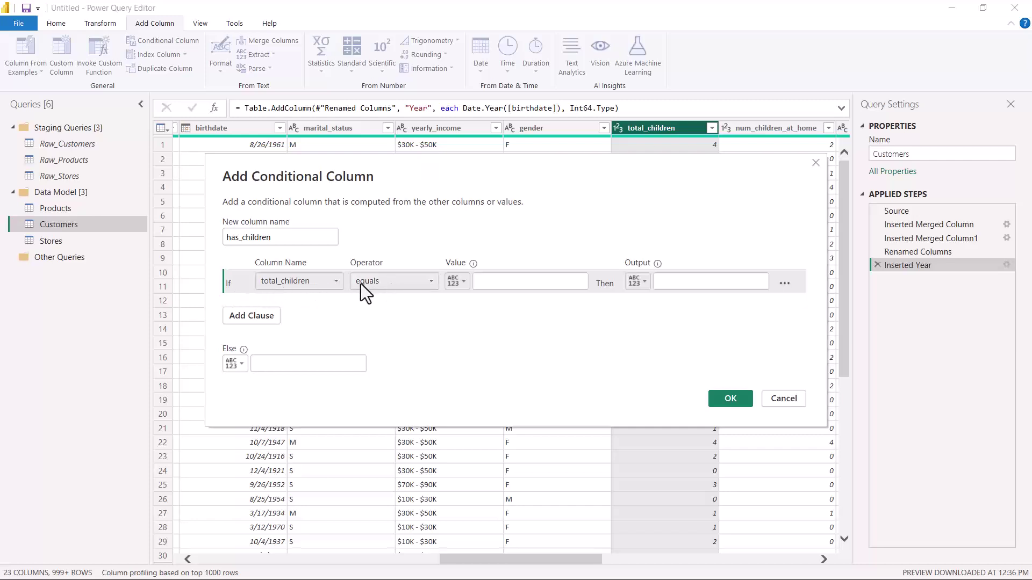
click(433, 281)
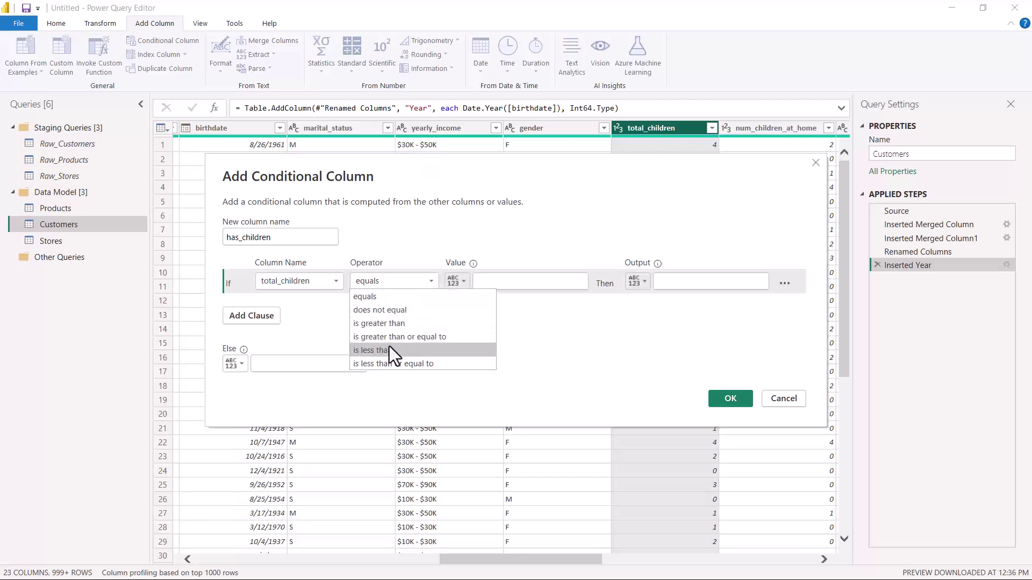
click(528, 343)
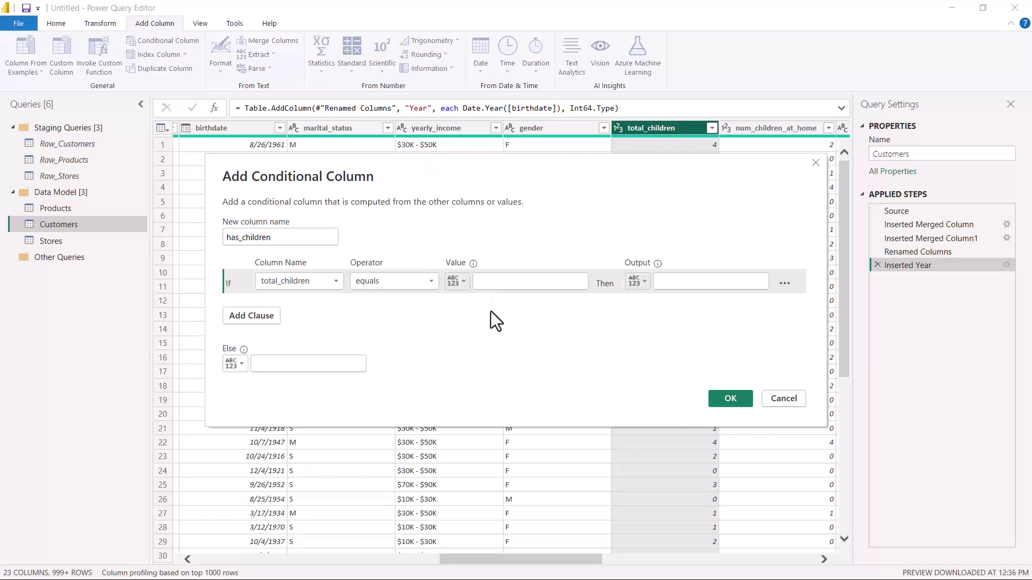
key(Tab)
text(0)
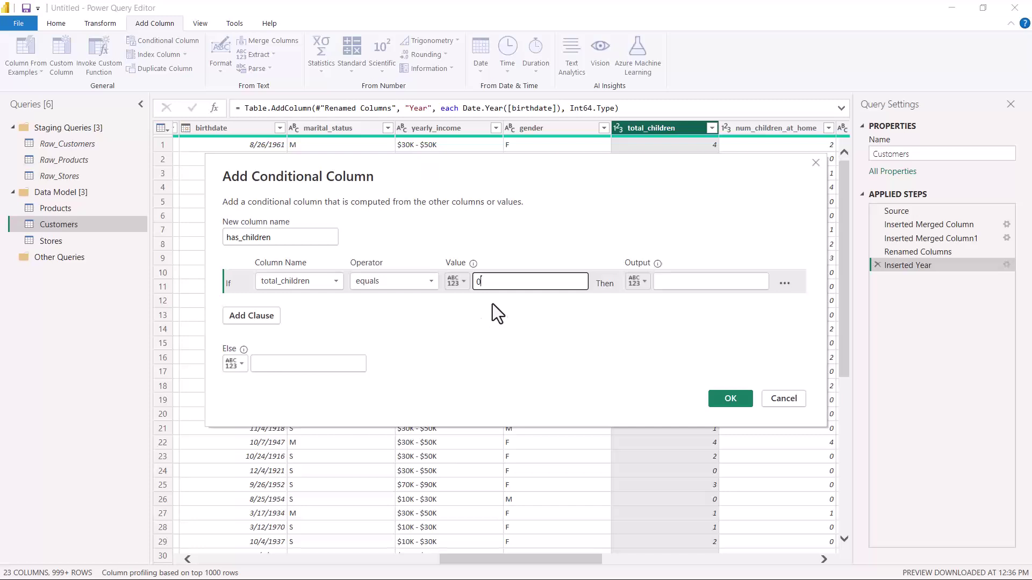
click(656, 285)
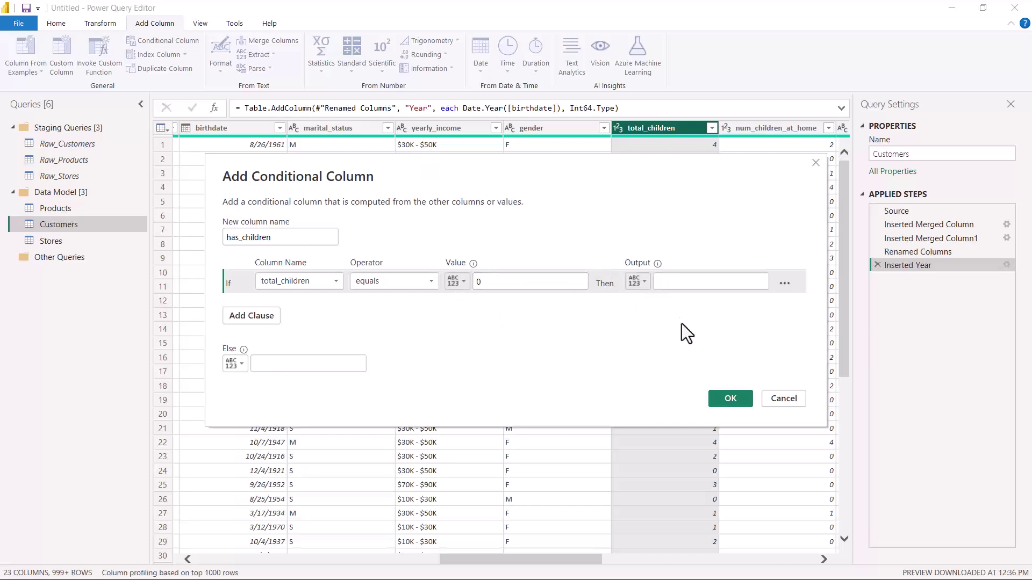
text(N)
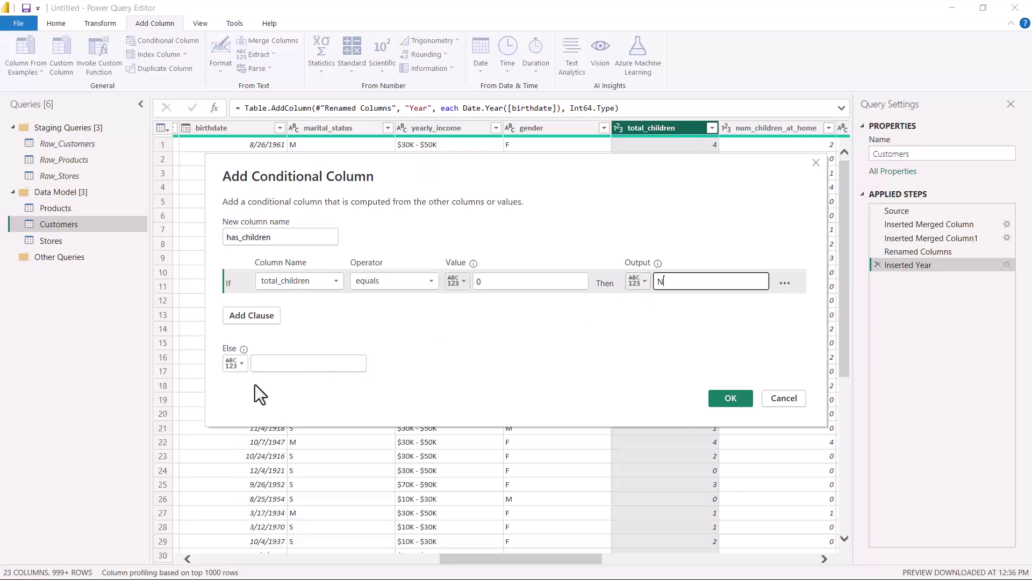
Step: Enter Y as the Else output and confirm the has_children conditional column
click(270, 363)
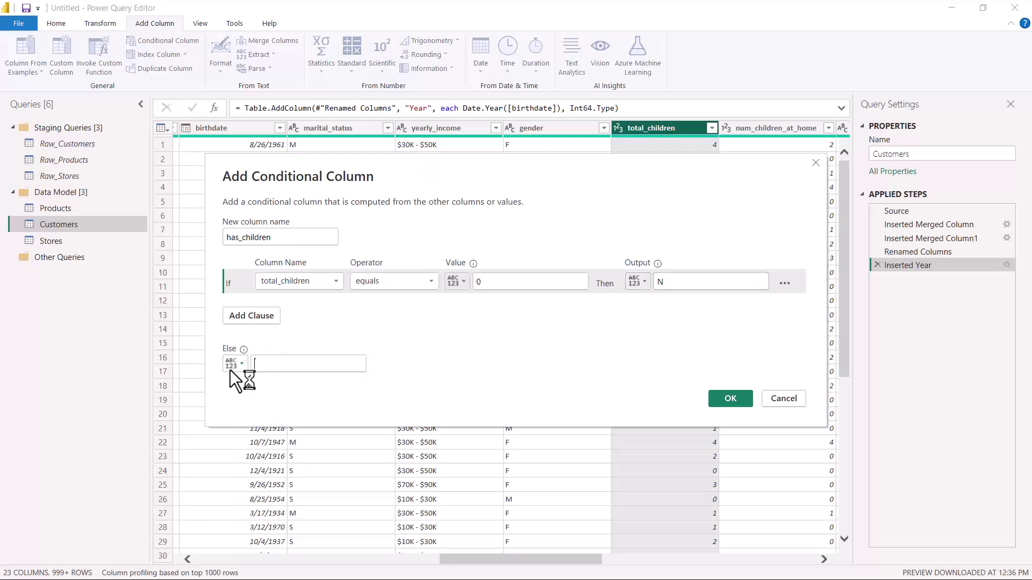
text(Y)
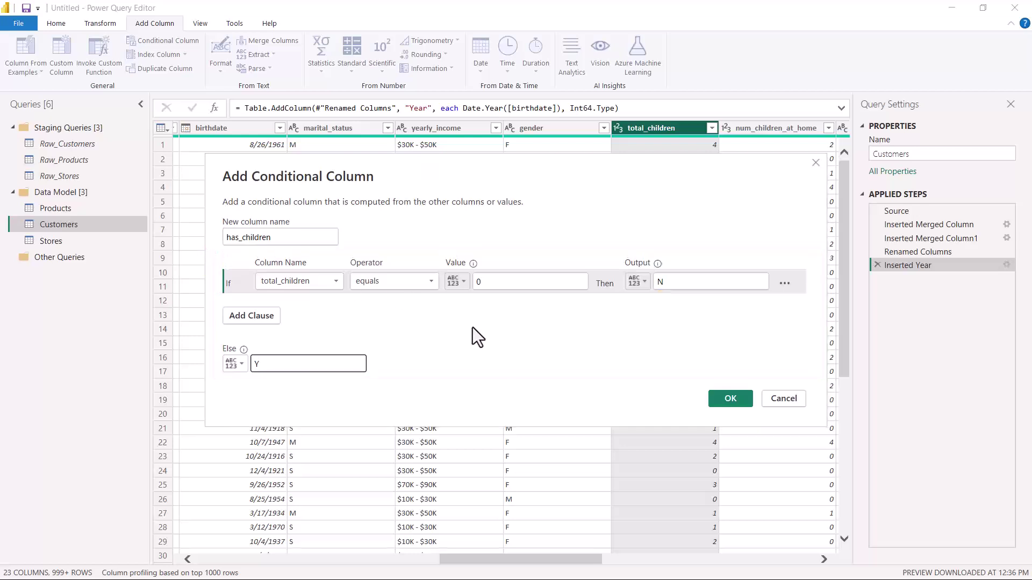
click(729, 399)
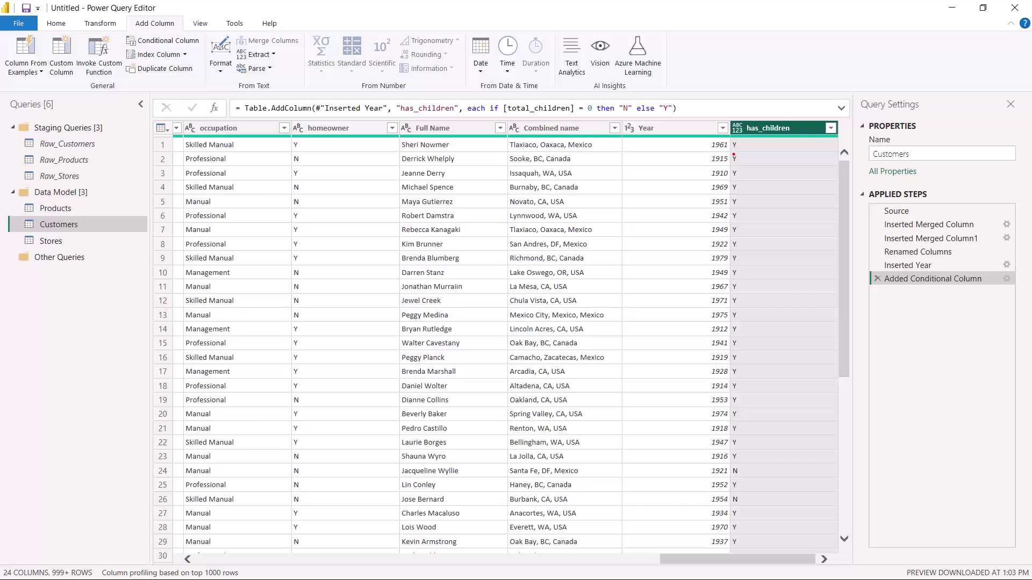
Step: Check has_children shows Y and total_children is 0 in row 24, then start another conditional column
mouse_move(733, 150)
mouse_down()
mouse_move(747, 165)
mouse_move(759, 333)
mouse_move(759, 439)
mouse_move(751, 459)
mouse_move(731, 463)
mouse_move(734, 477)
mouse_move(741, 464)
mouse_move(741, 490)
mouse_up()
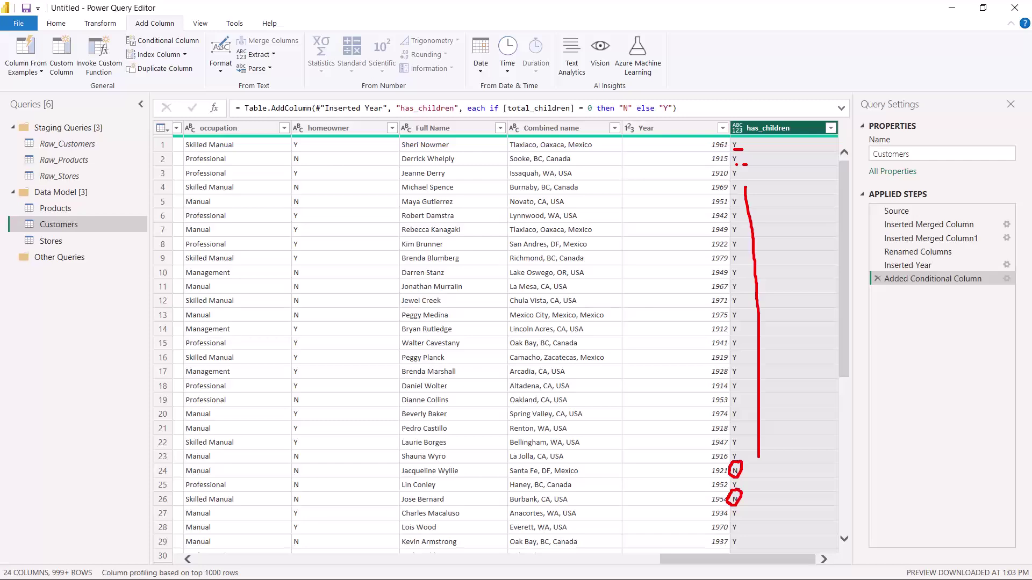
key(Escape)
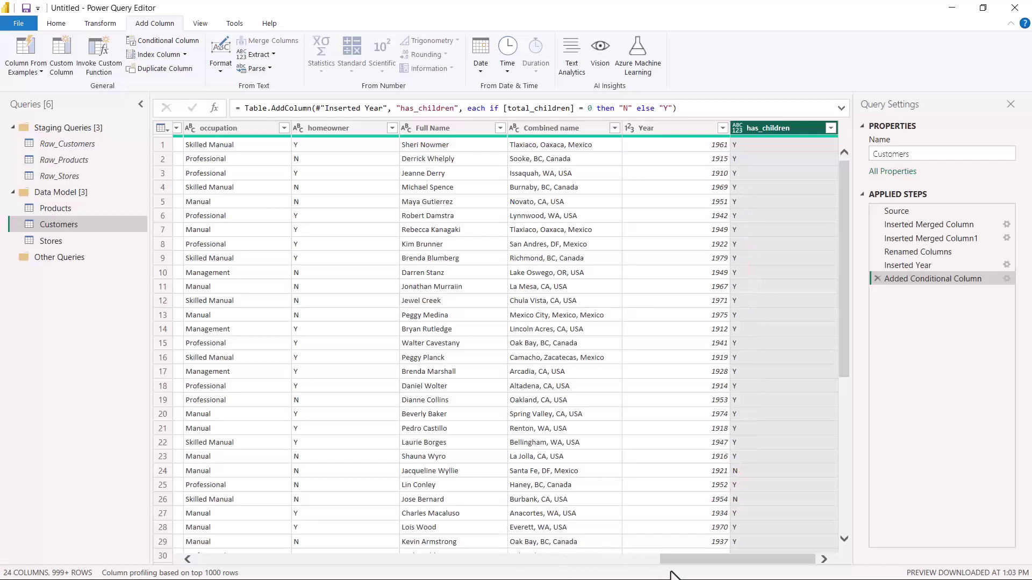
drag(670, 559, 531, 563)
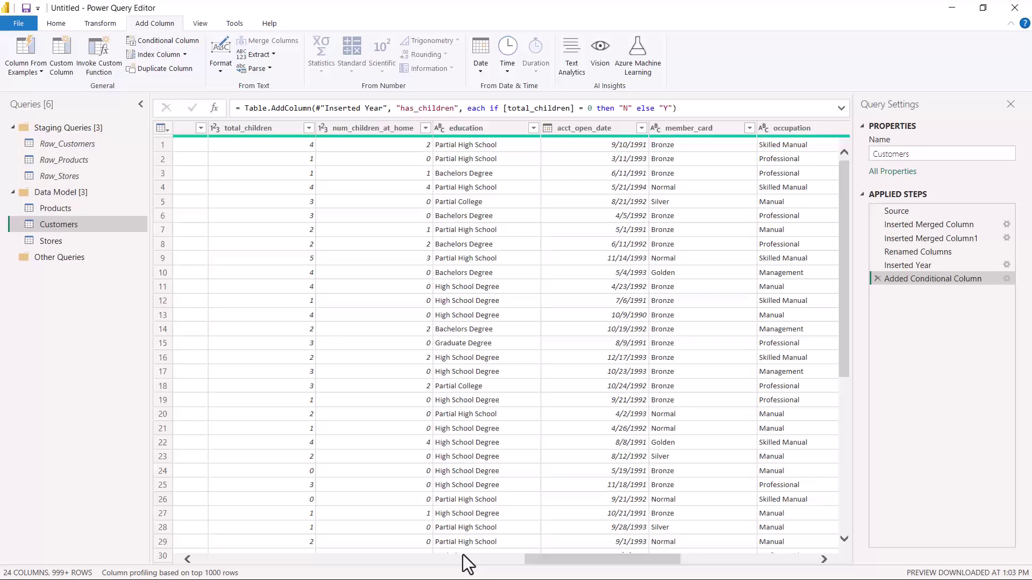
click(309, 473)
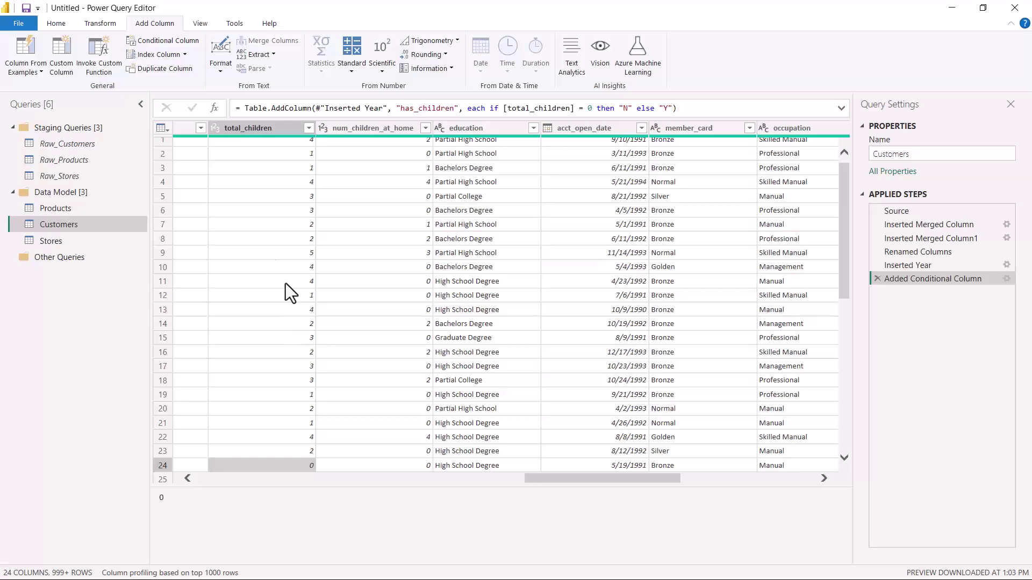
click(177, 45)
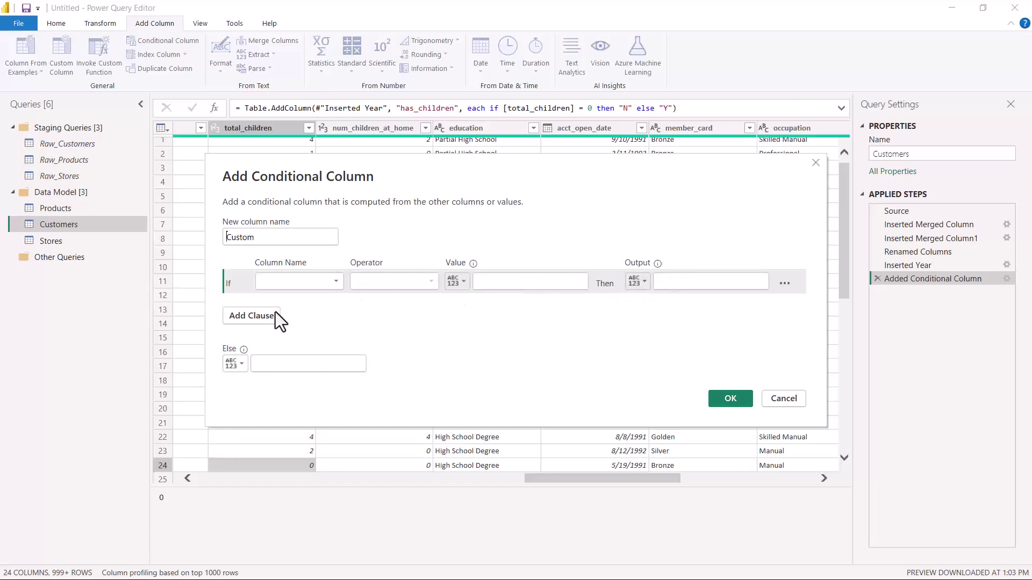
Step: Add a second clause to the conditional column
click(253, 315)
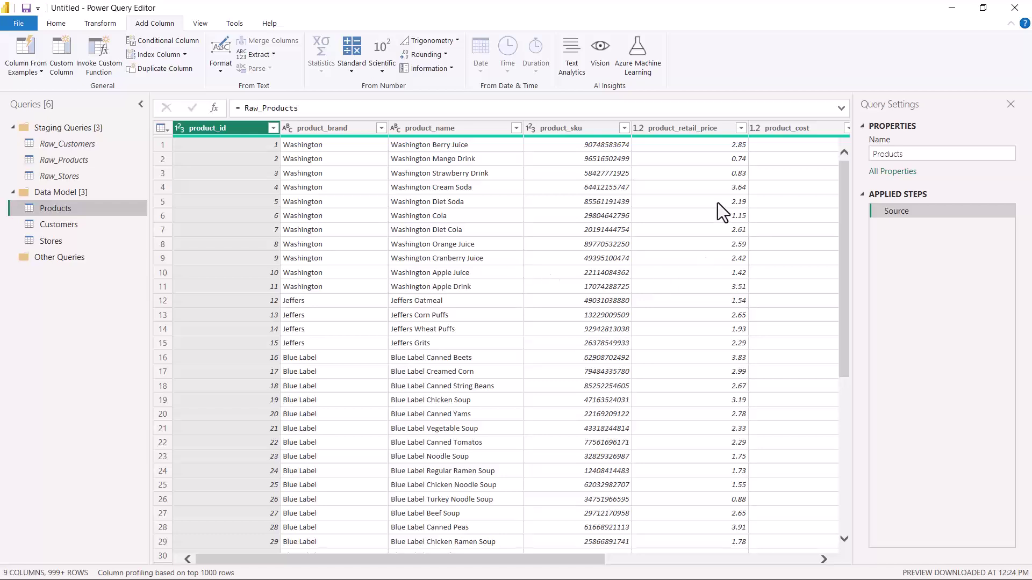
Step: Select product_retail_price in Products and start a new custom column
click(699, 130)
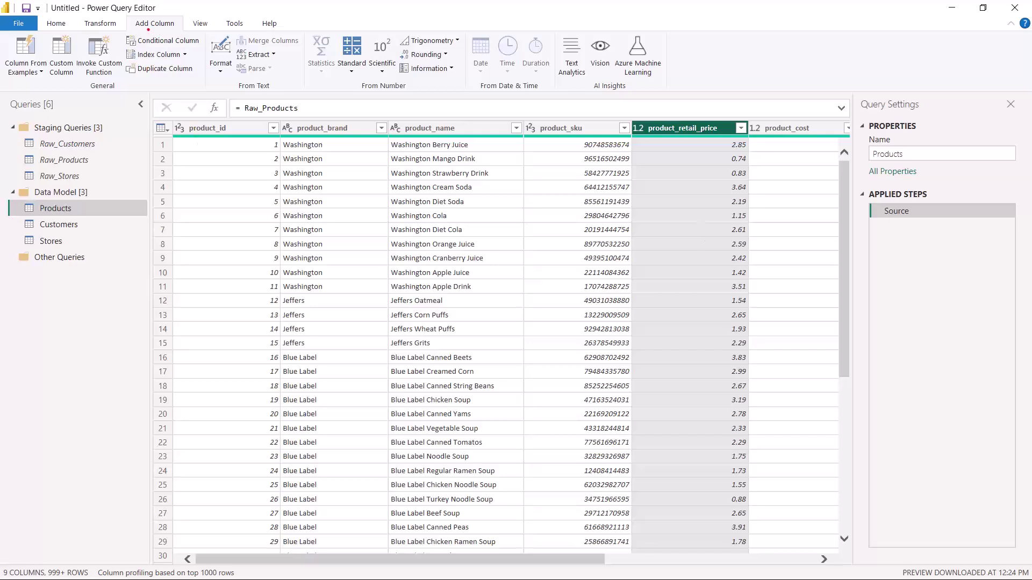
drag(140, 29, 173, 34)
drag(49, 78, 60, 81)
click(60, 53)
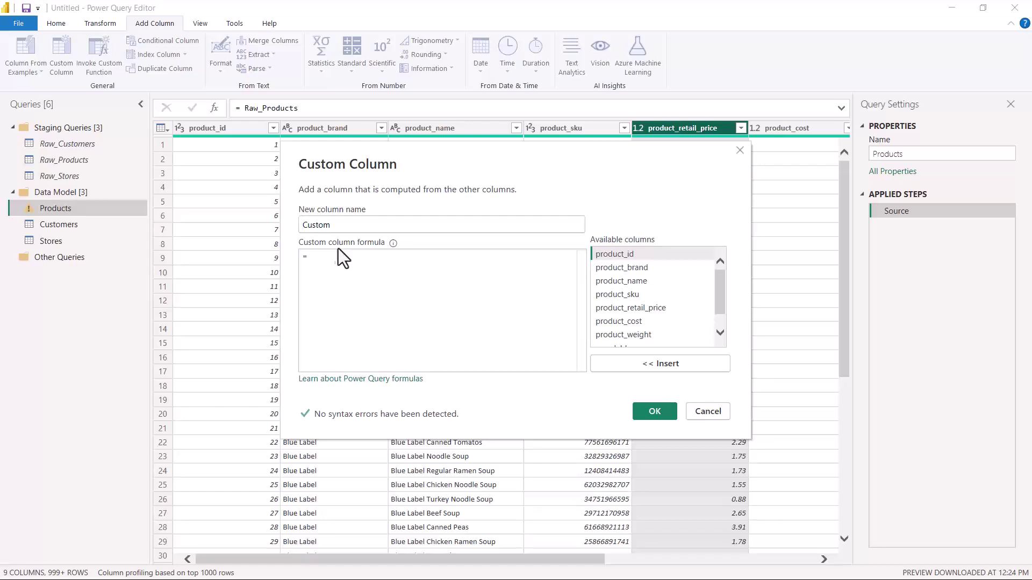
Step: Name the custom column discounted_price with formula [product_retail_price] * 0.9
drag(338, 225, 298, 224)
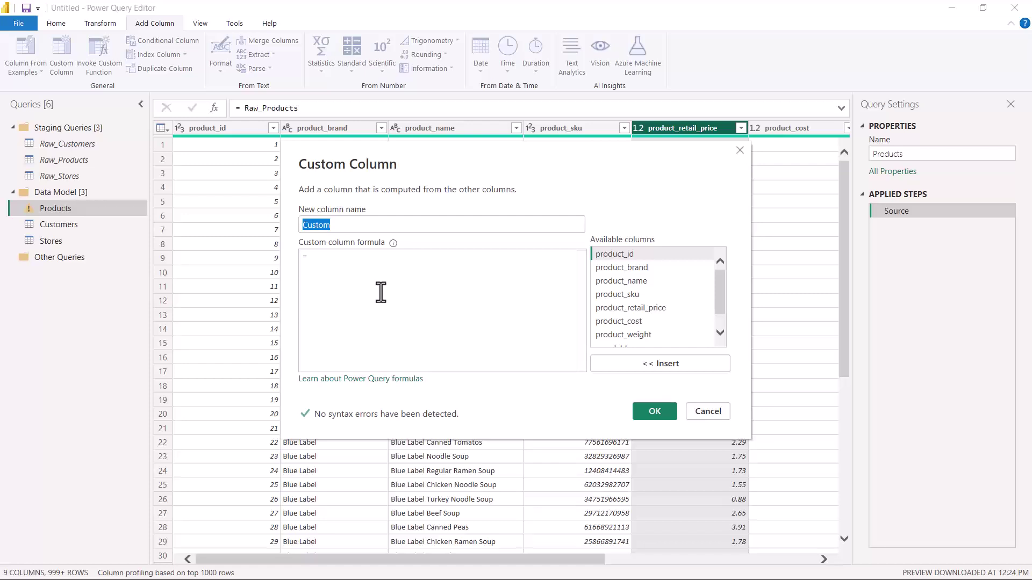
text(discounted)
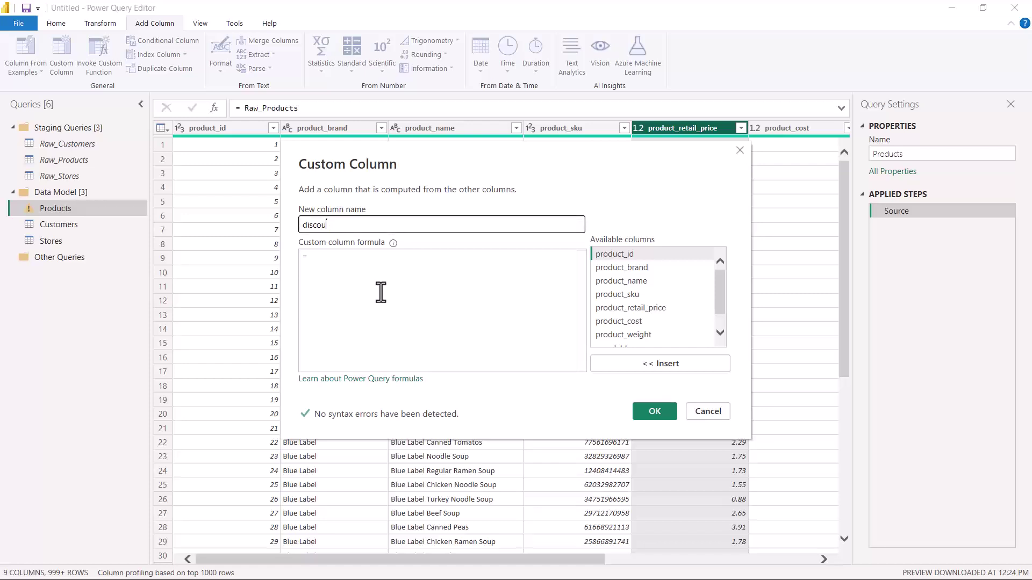
text(price)
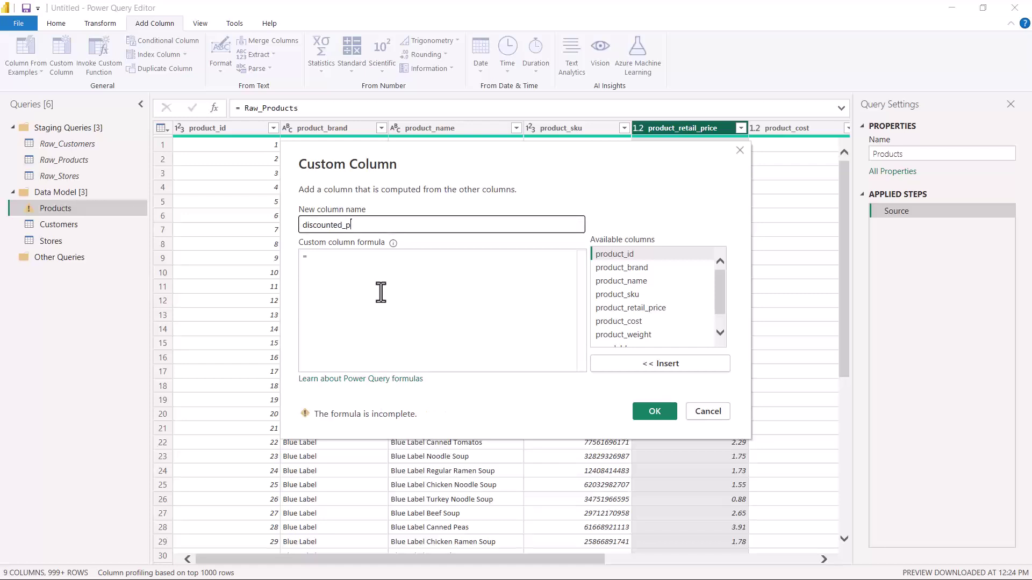
click(354, 262)
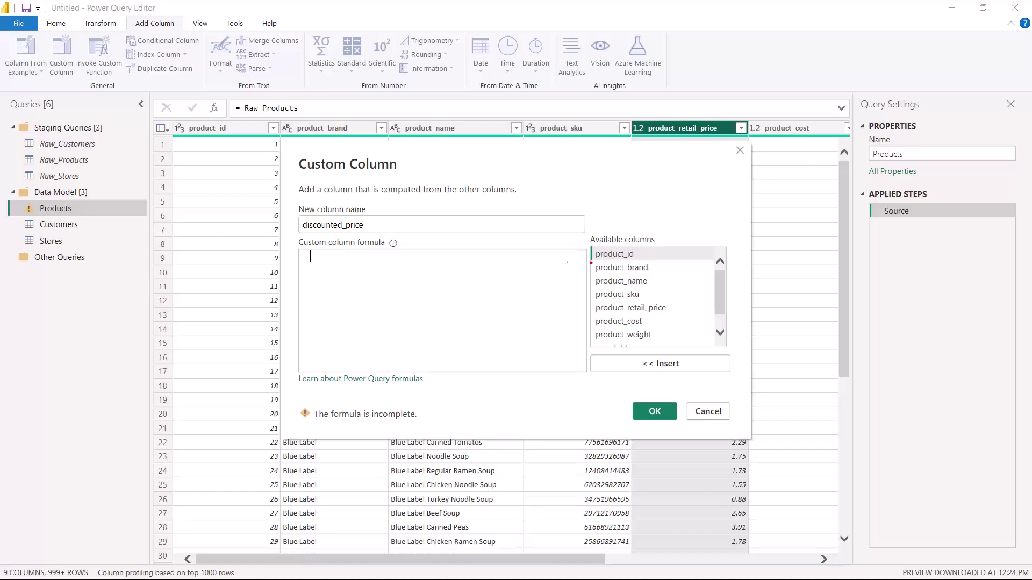
mouse_move(596, 263)
mouse_down()
mouse_move(636, 260)
mouse_move(622, 279)
mouse_up()
key(Escape)
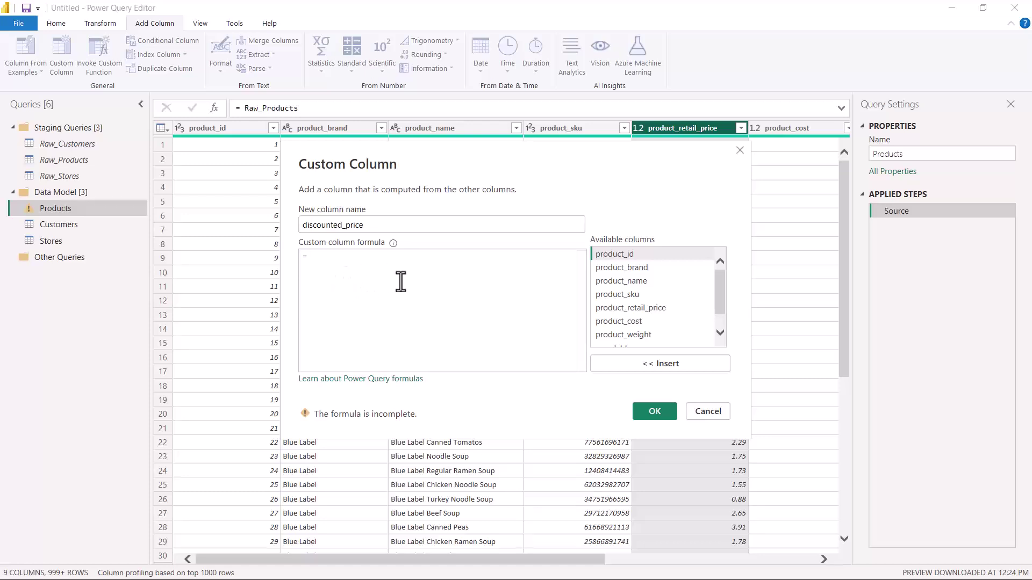
double_click(630, 309)
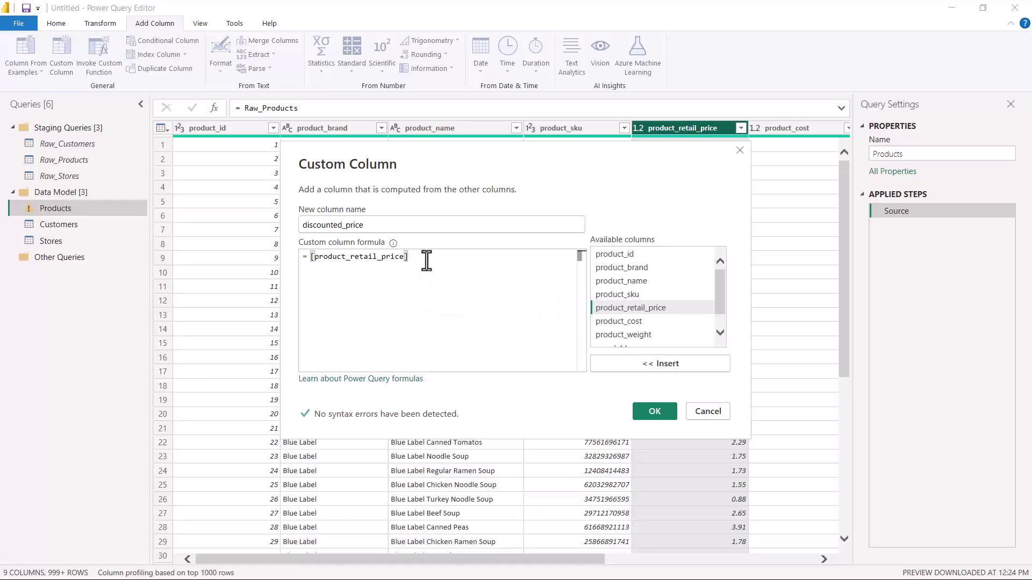
text(*)
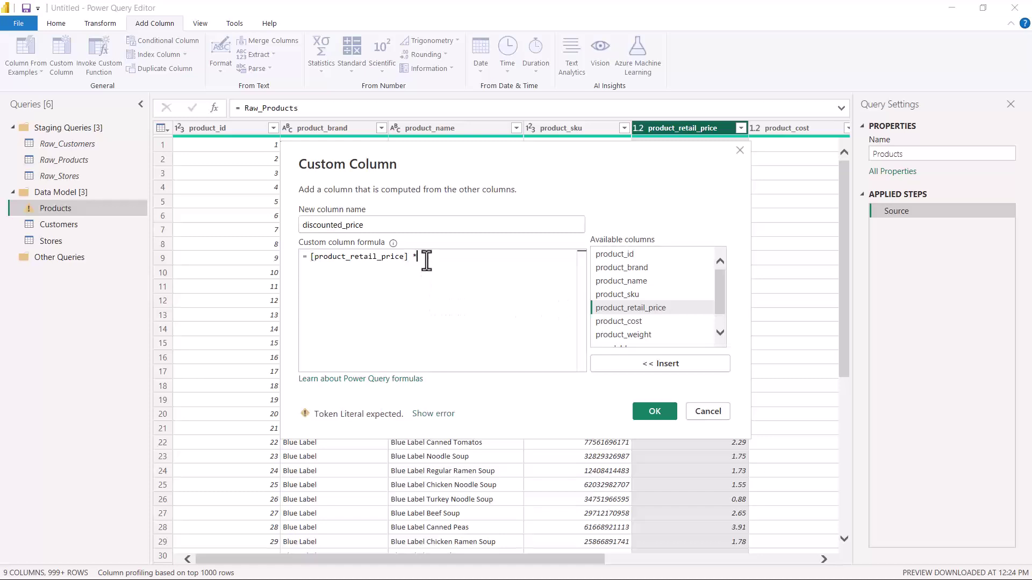
text( 0.9)
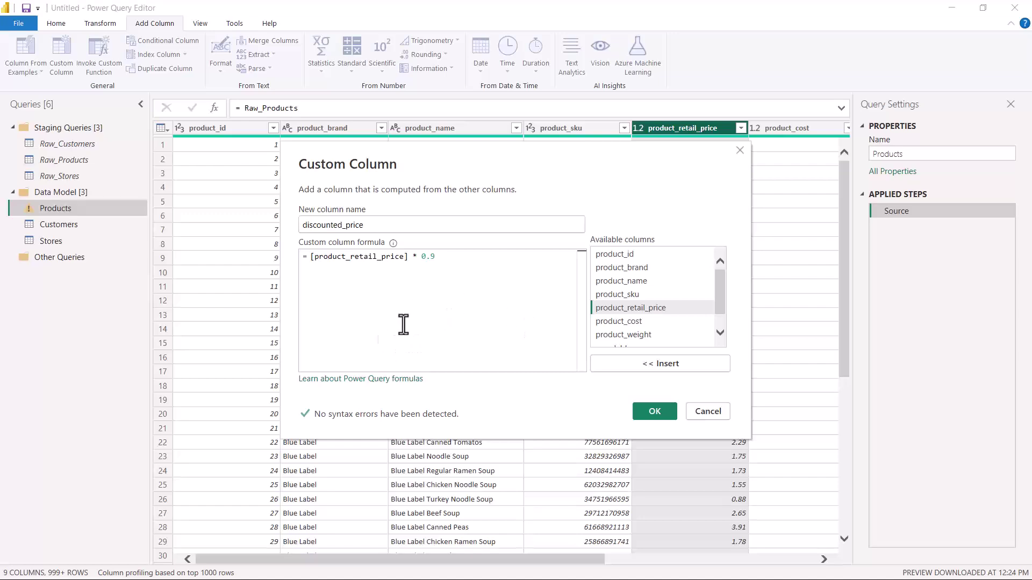
Step: Confirm the custom column so Products gains discounted_price, first row 2.565
click(653, 411)
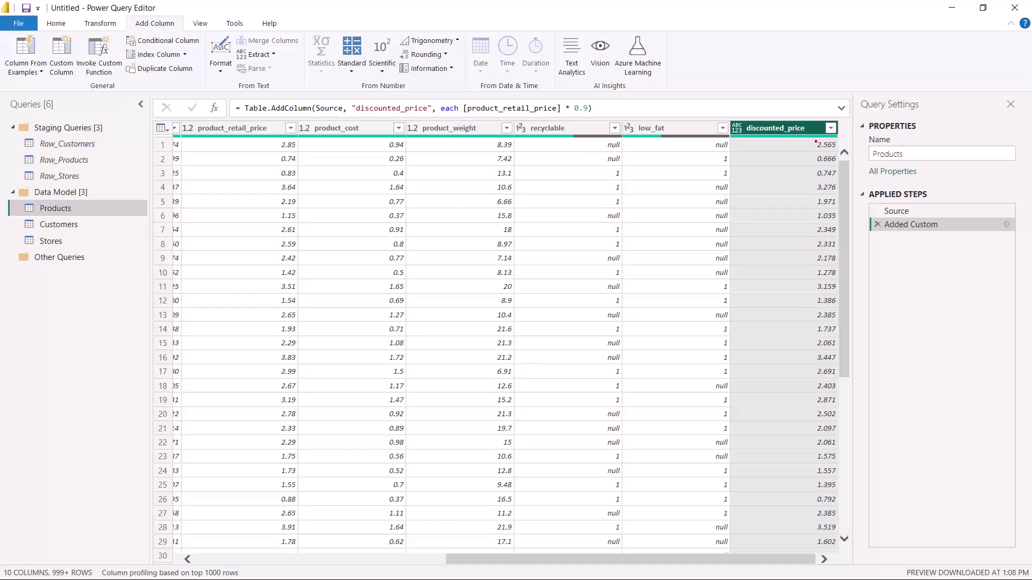
mouse_move(717, 90)
mouse_down()
mouse_move(783, 174)
mouse_move(845, 214)
mouse_up()
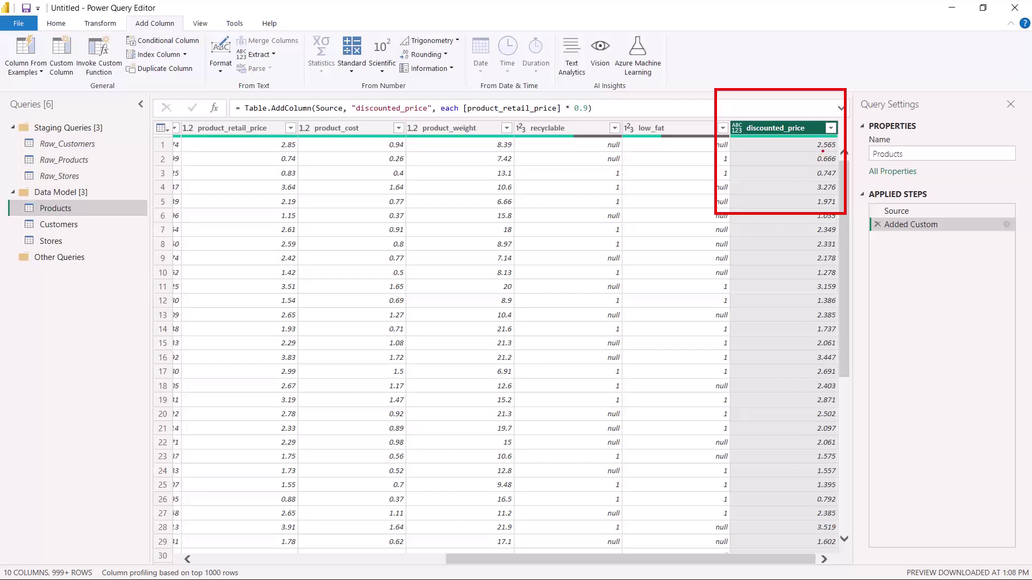